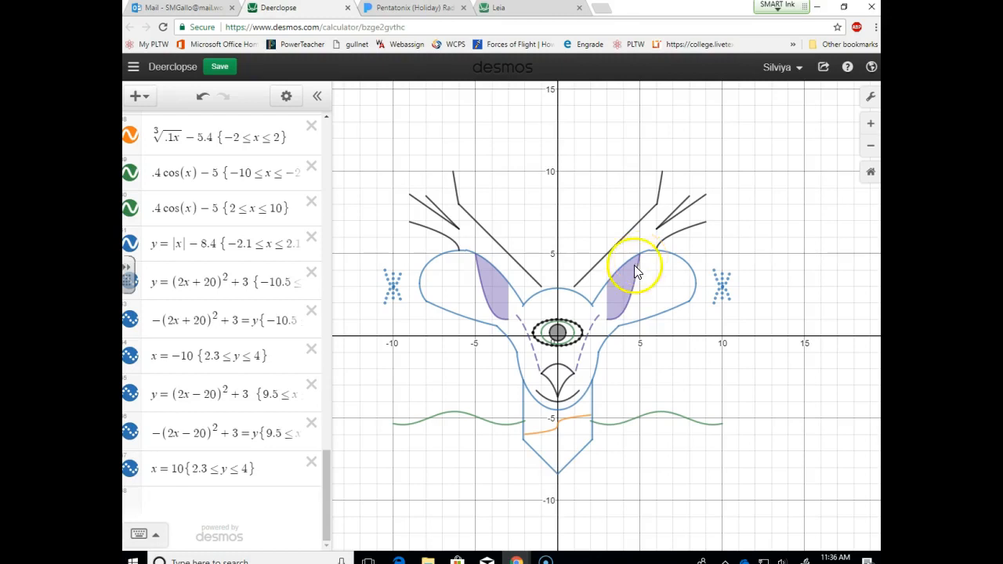
Add "+ a" to the left snowflake's upper parabola y = (2x+20)²+3 and create a slider for a.
{"action": "left_click", "coordinate": [388, 280]}
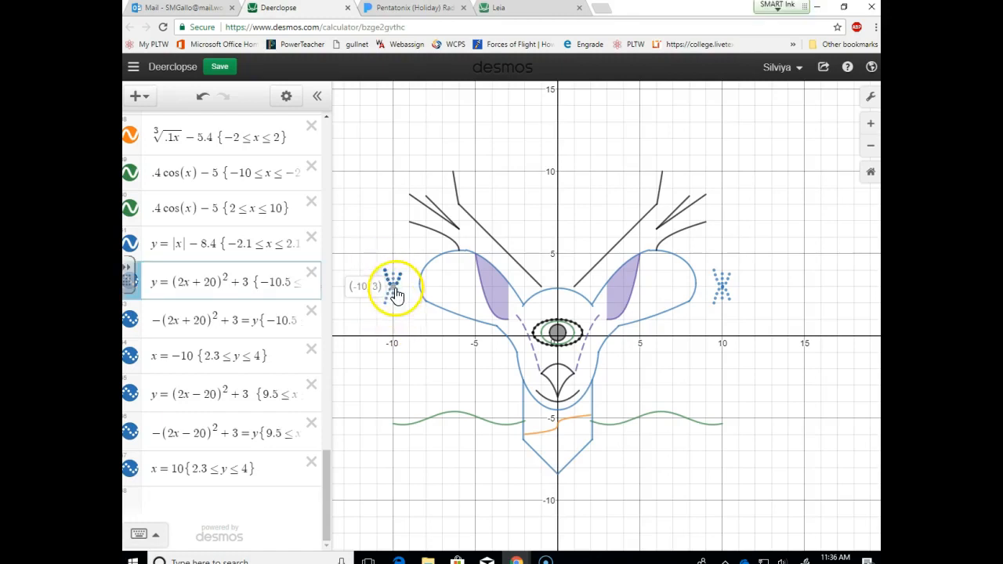
{"action": "scroll", "coordinate": [396, 284], "scroll_direction": "up", "scroll_amount": 6}
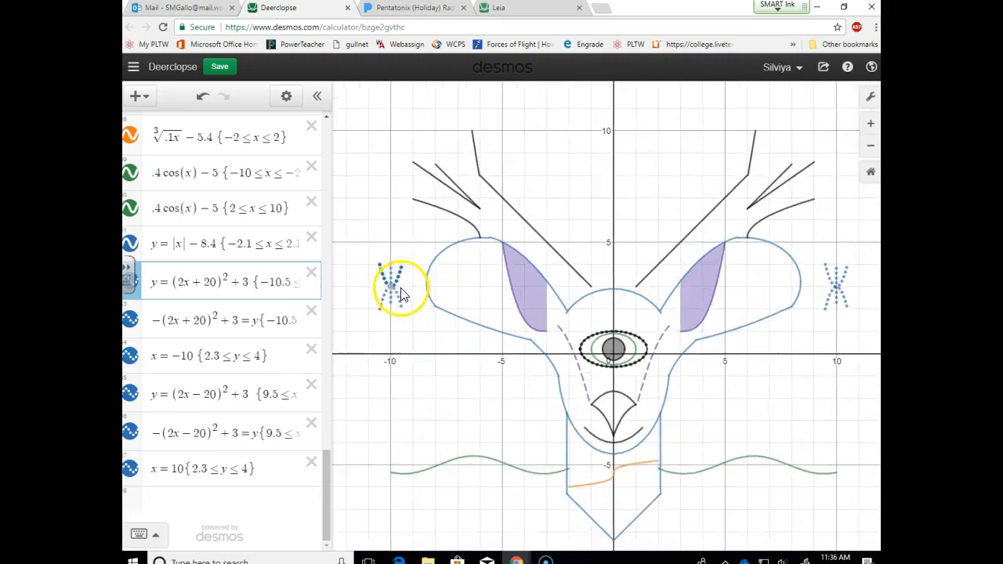
{"action": "left_click_drag", "start_coordinate": [407, 295], "coordinate": [512, 298]}
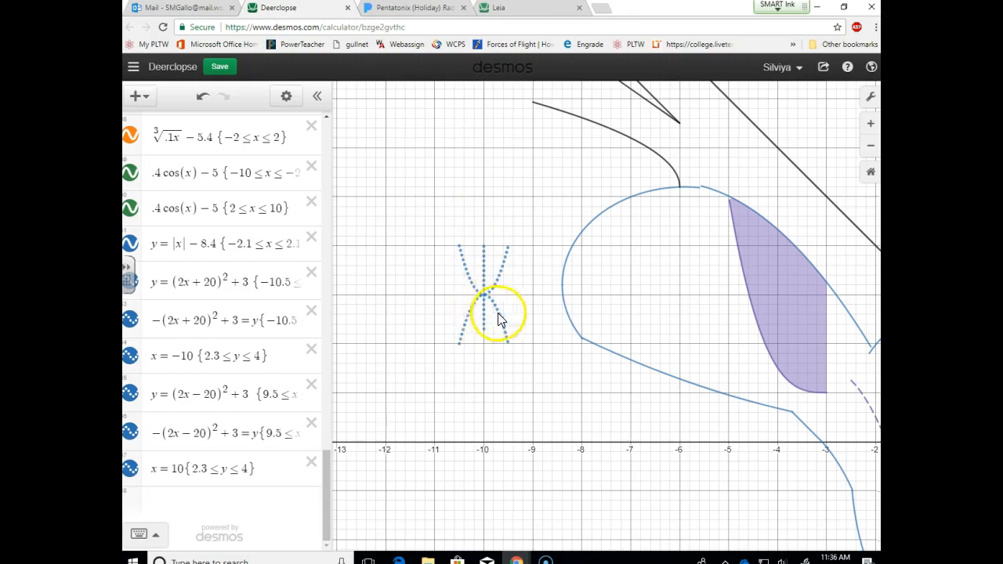
{"action": "scroll", "coordinate": [502, 313], "scroll_direction": "down", "scroll_amount": 3}
{"action": "scroll", "coordinate": [512, 318], "scroll_direction": "down", "scroll_amount": 2}
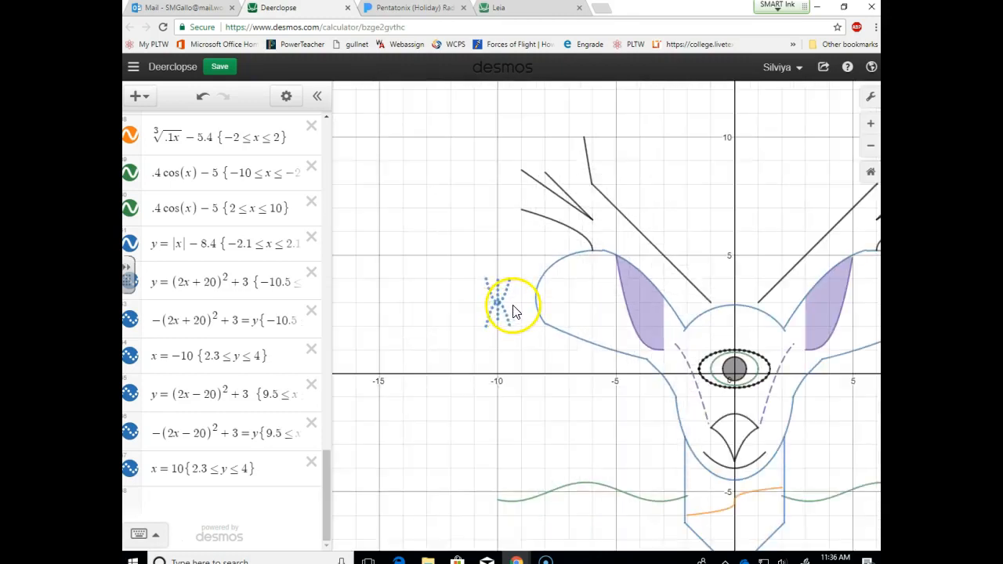
{"action": "scroll", "coordinate": [498, 303], "scroll_direction": "down", "scroll_amount": 2}
{"action": "left_click_drag", "start_coordinate": [491, 304], "coordinate": [486, 302]}
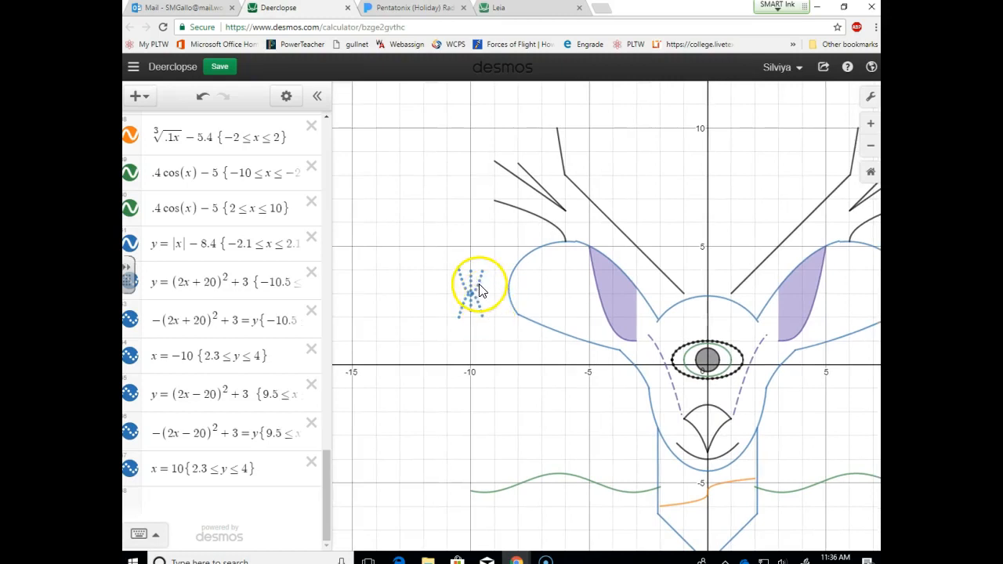
{"action": "left_click", "coordinate": [476, 291]}
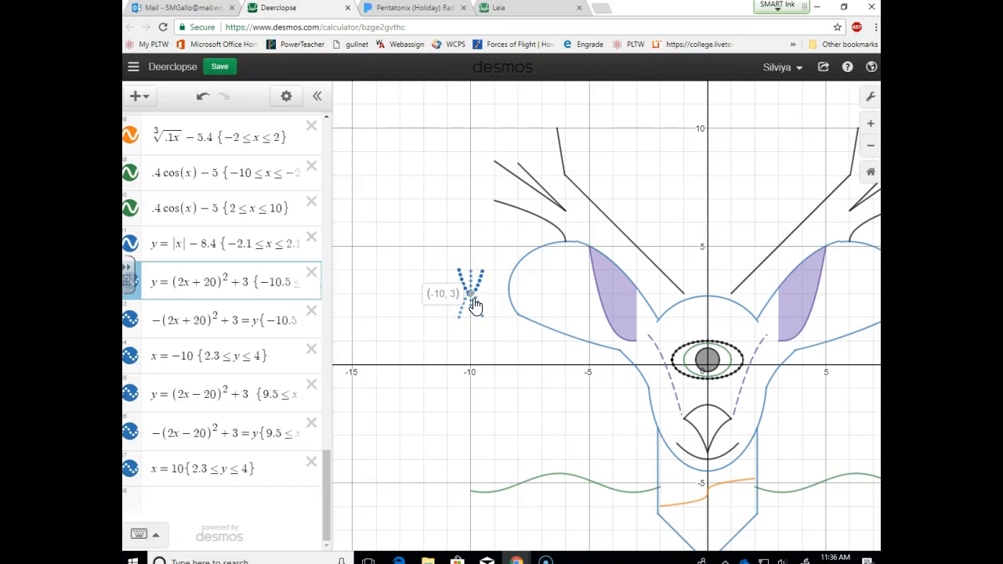
{"action": "left_click", "coordinate": [250, 284]}
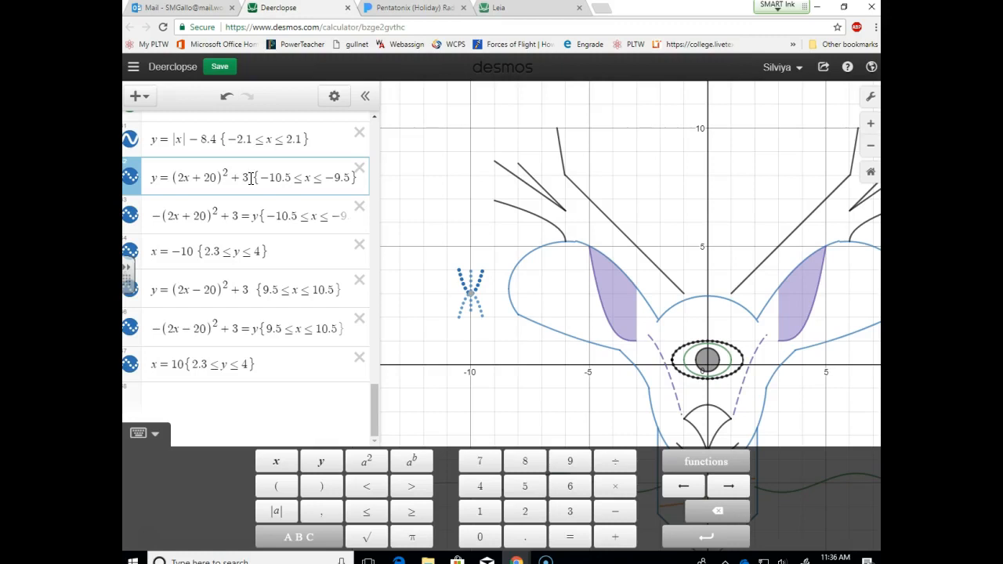
{"action": "type", "text": "a"}
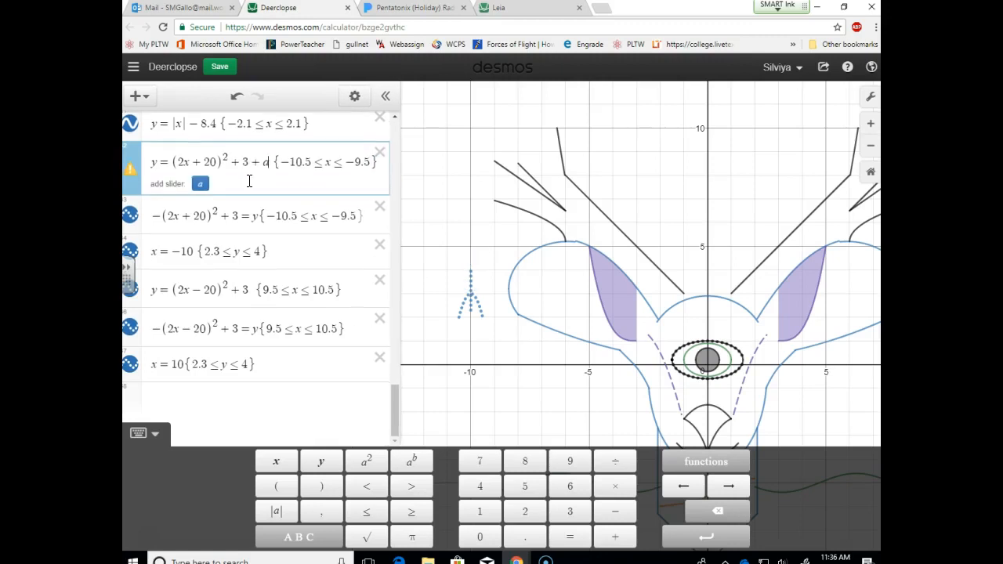
{"action": "left_click", "coordinate": [166, 190]}
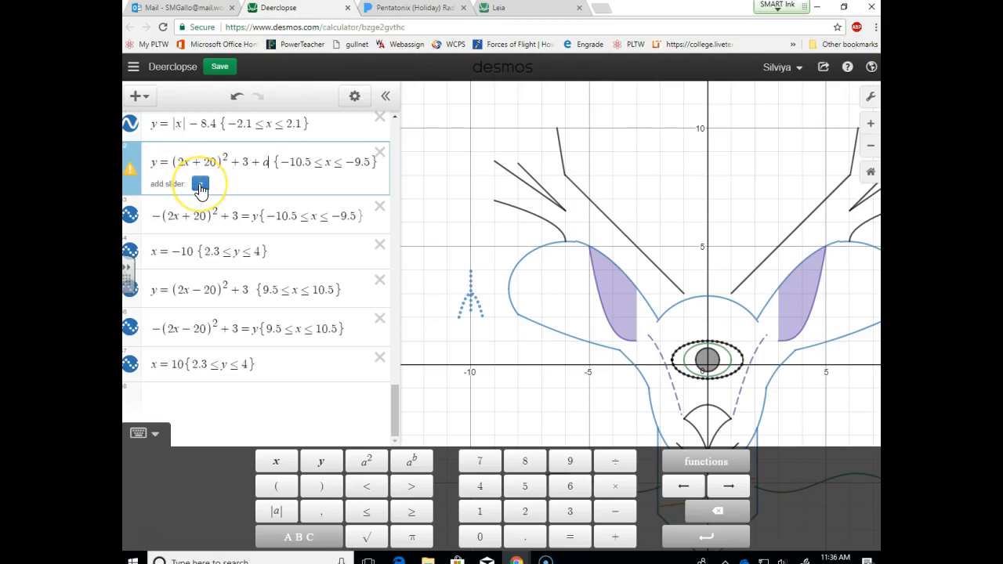
{"action": "left_click", "coordinate": [201, 186]}
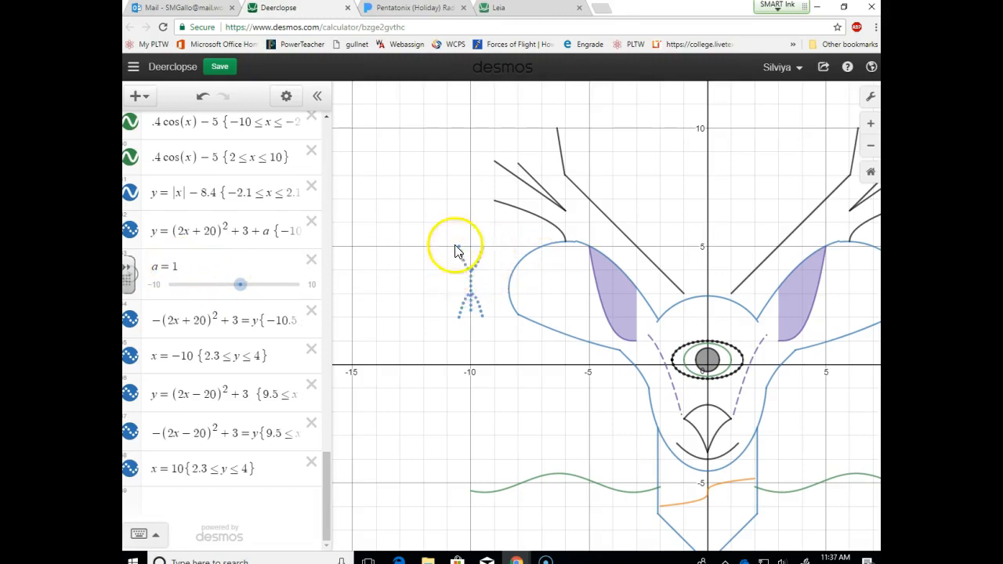
Test the upper parabola's vertical shift with slider a at −0.8 and 0.8, and return a to 0.
{"action": "left_click_drag", "start_coordinate": [241, 290], "coordinate": [229, 288]}
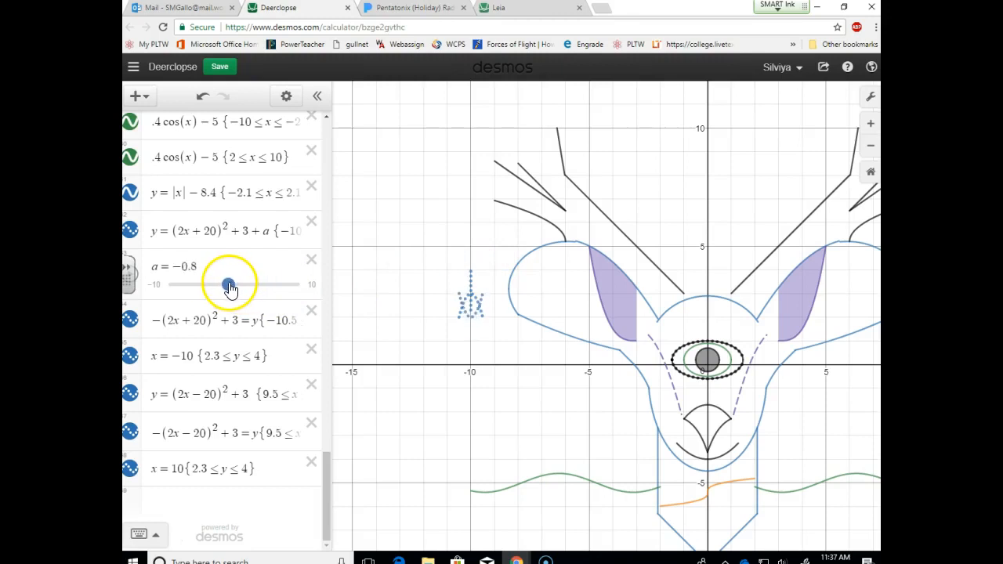
{"action": "left_click", "coordinate": [186, 270]}
{"action": "left_click_drag", "start_coordinate": [191, 212], "coordinate": [171, 212]}
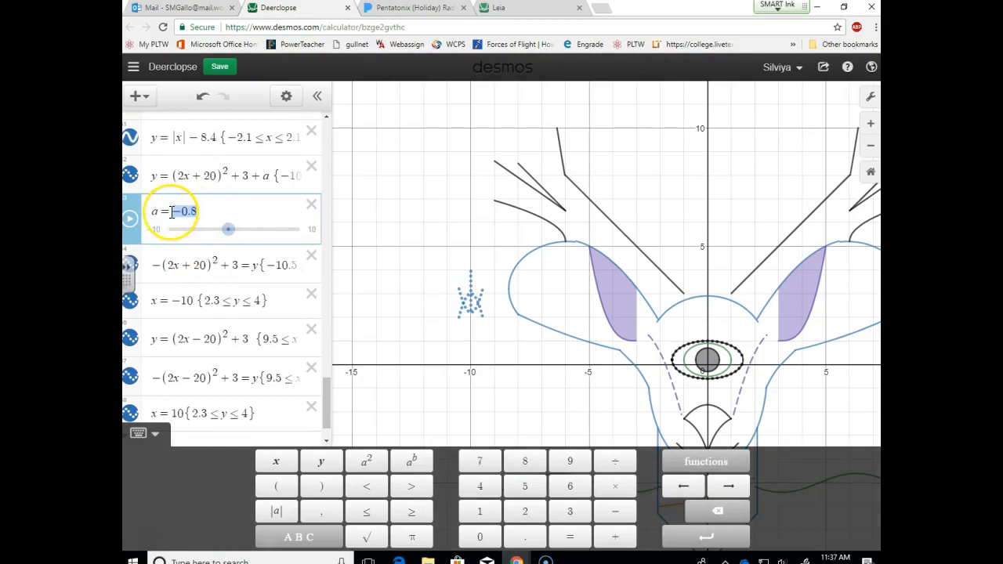
{"action": "key", "text": "Return"}
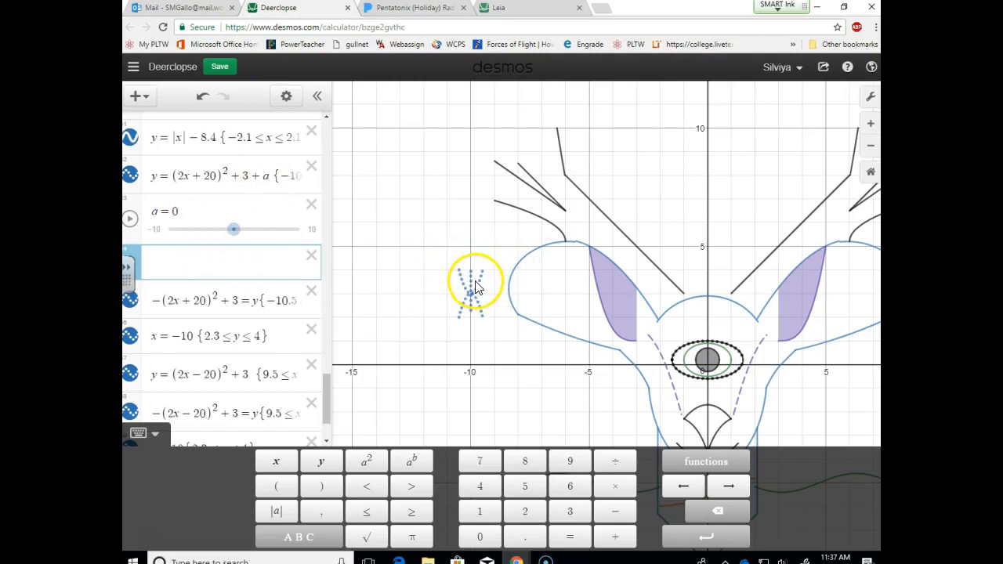
{"action": "mouse_move", "coordinate": [234, 229]}
{"action": "left_mouse_down"}
{"action": "mouse_move", "coordinate": [263, 237]}
{"action": "mouse_move", "coordinate": [202, 233]}
{"action": "mouse_move", "coordinate": [273, 232]}
{"action": "mouse_move", "coordinate": [205, 233]}
{"action": "mouse_move", "coordinate": [239, 232]}
{"action": "left_mouse_up"}
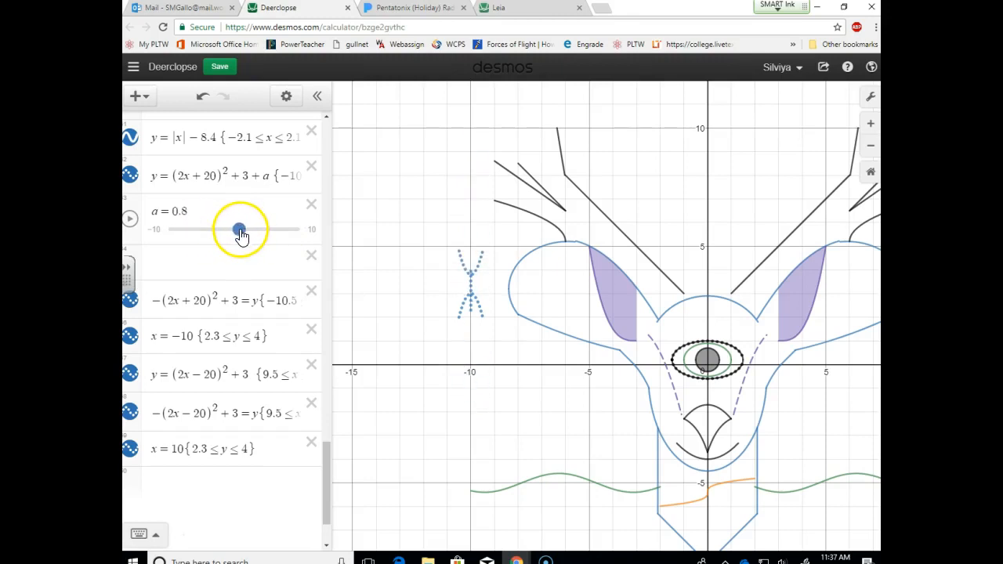
{"action": "scroll", "coordinate": [206, 221], "scroll_direction": "up", "scroll_amount": 1}
{"action": "double_click", "coordinate": [176, 230]}
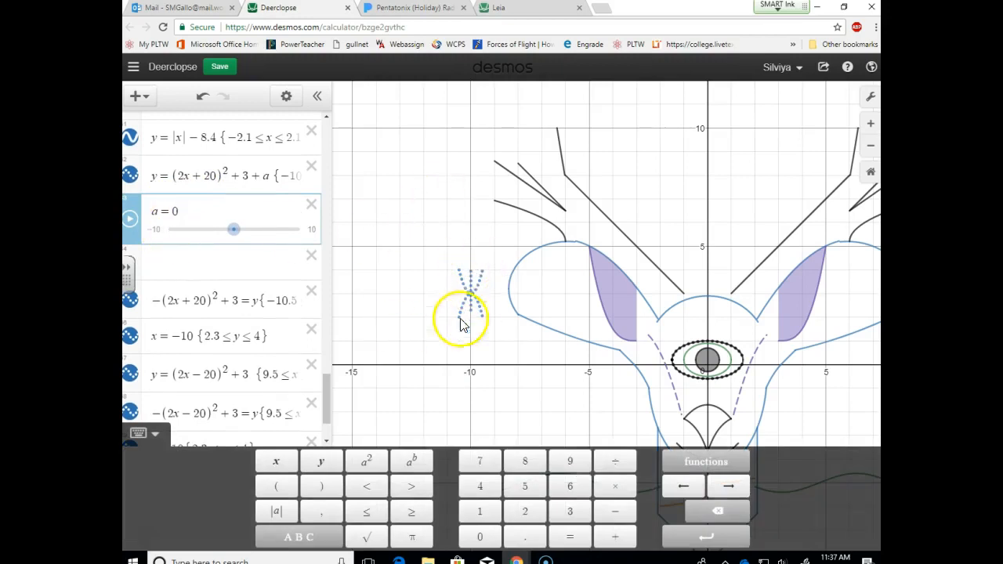
Add "+ a" after the 3 in the left snowflake's lower parabola and move slider a to 1.5.
{"action": "left_click", "coordinate": [460, 285]}
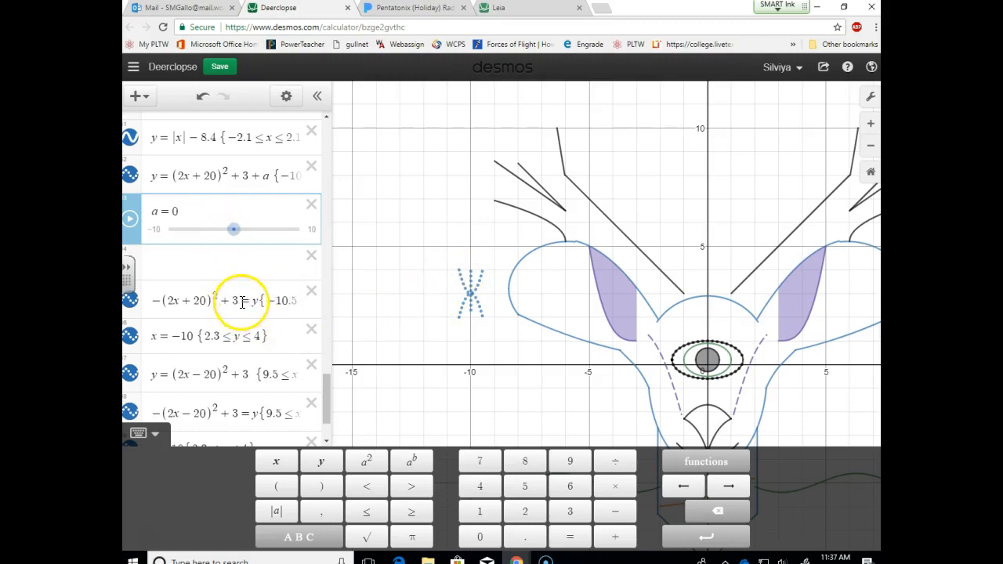
{"action": "left_click", "coordinate": [464, 312]}
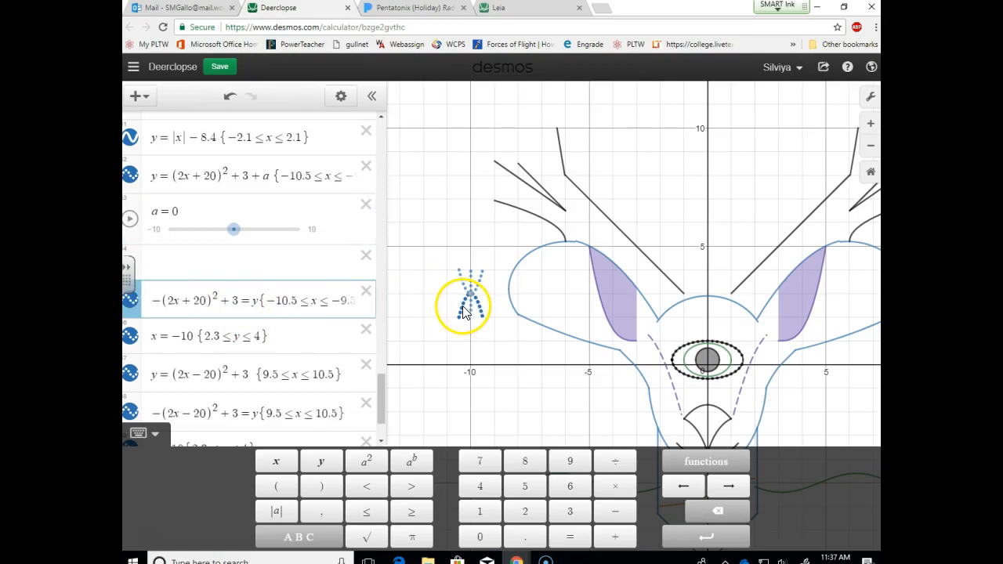
{"action": "left_click", "coordinate": [465, 312]}
{"action": "left_click", "coordinate": [239, 321]}
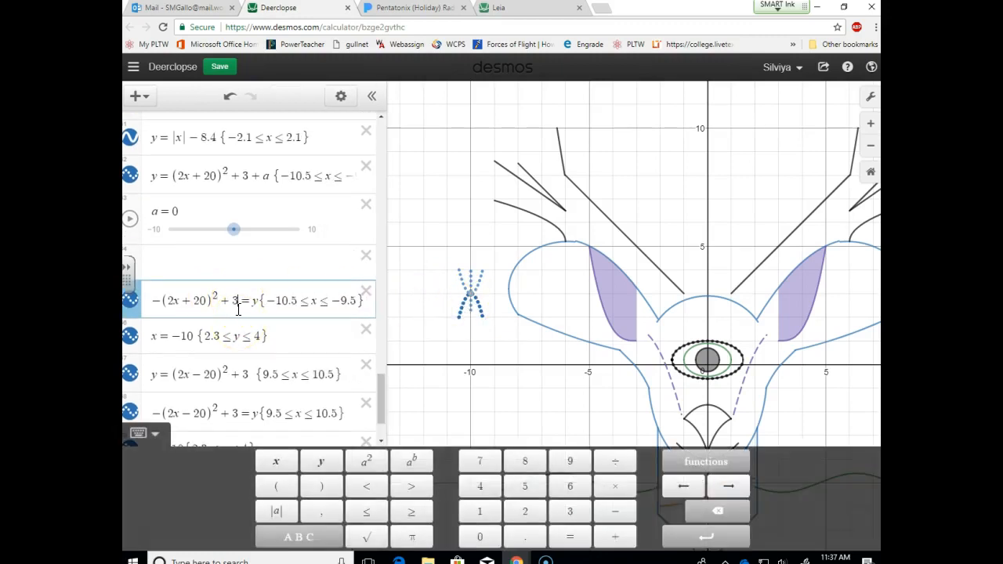
{"action": "type", "text": "+a"}
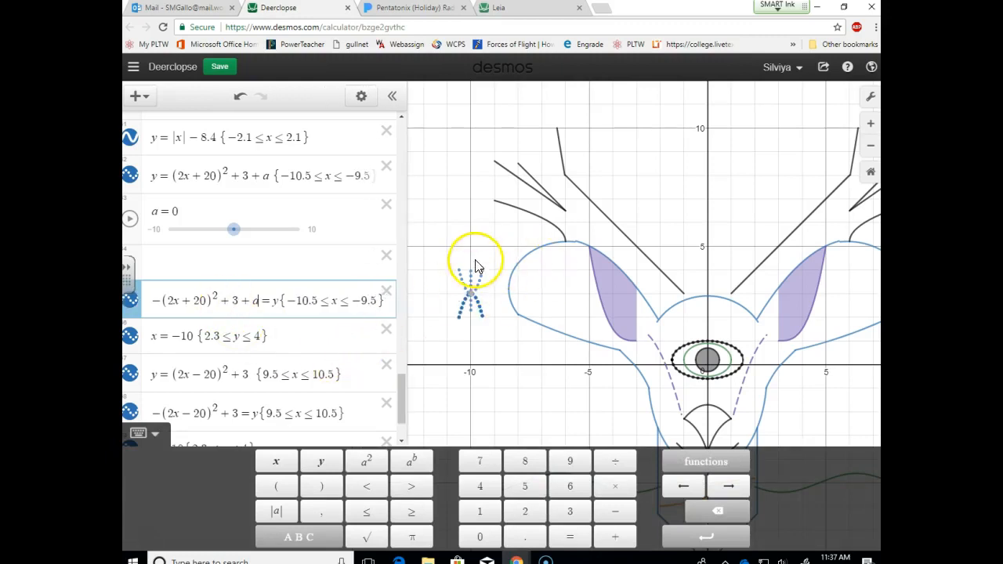
{"action": "mouse_move", "coordinate": [233, 229]}
{"action": "left_mouse_down"}
{"action": "mouse_move", "coordinate": [259, 234]}
{"action": "mouse_move", "coordinate": [214, 239]}
{"action": "mouse_move", "coordinate": [241, 242]}
{"action": "left_mouse_up"}
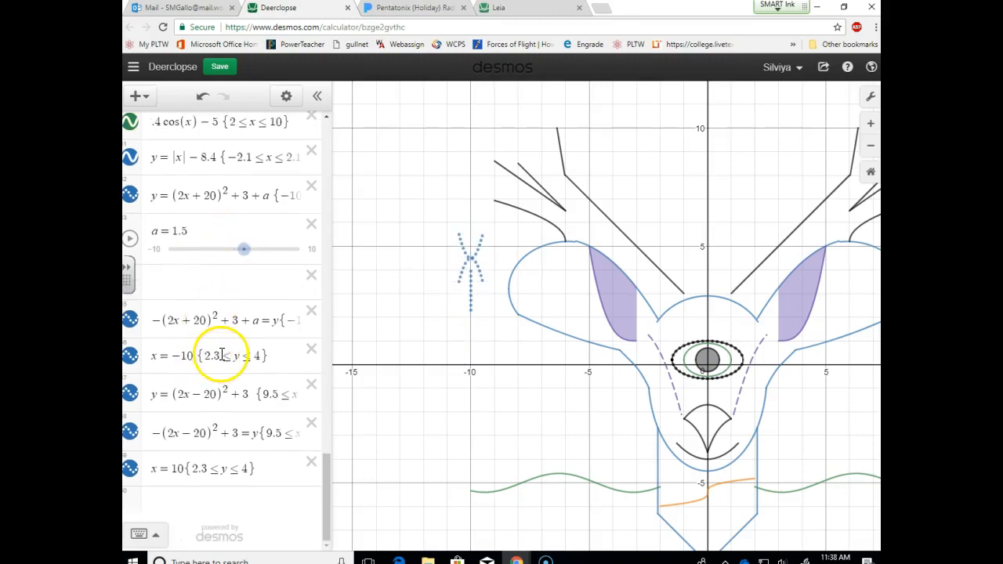
Add "+ a" to both y-limits of the left snowflake's x = −10 line and move slider a to 4.
{"action": "left_click", "coordinate": [221, 355]}
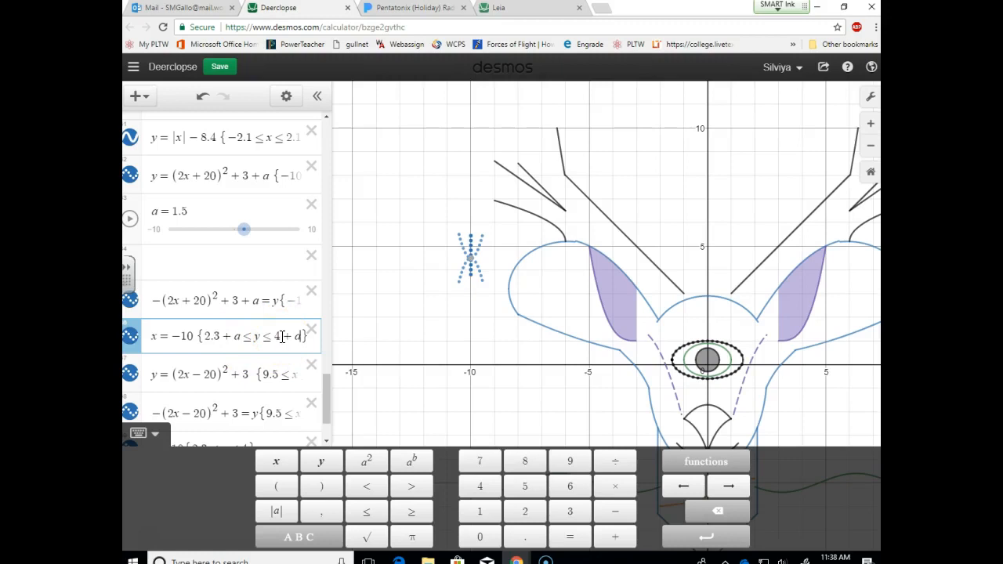
{"action": "mouse_move", "coordinate": [246, 228]}
{"action": "left_mouse_down"}
{"action": "mouse_move", "coordinate": [190, 226]}
{"action": "mouse_move", "coordinate": [277, 239]}
{"action": "mouse_move", "coordinate": [207, 236]}
{"action": "mouse_move", "coordinate": [260, 235]}
{"action": "left_mouse_up"}
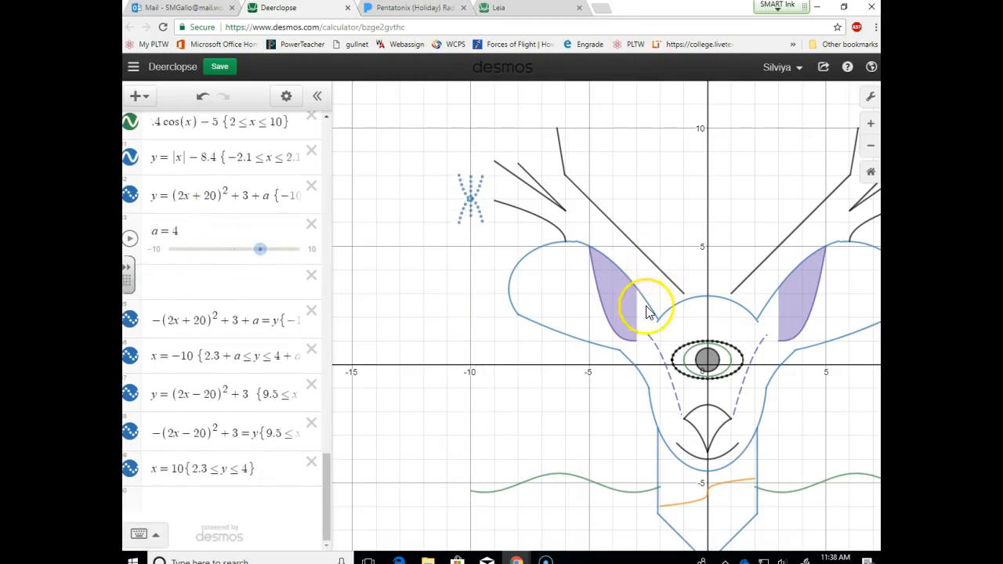
{"action": "scroll", "coordinate": [635, 293], "scroll_direction": "down", "scroll_amount": 5}
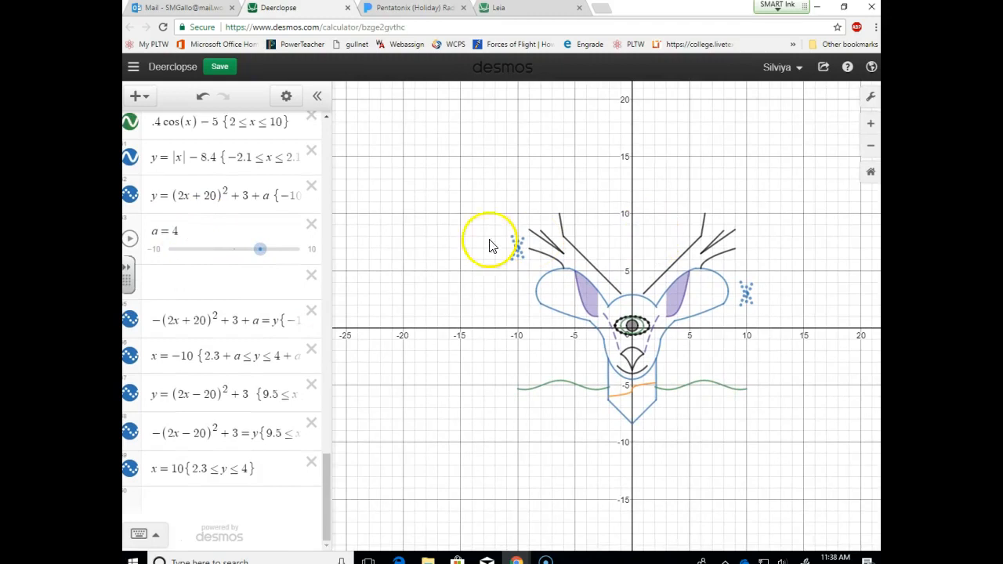
Animate slider a, try its animation modes and set the playback speed to 2x.
{"action": "left_click", "coordinate": [130, 238]}
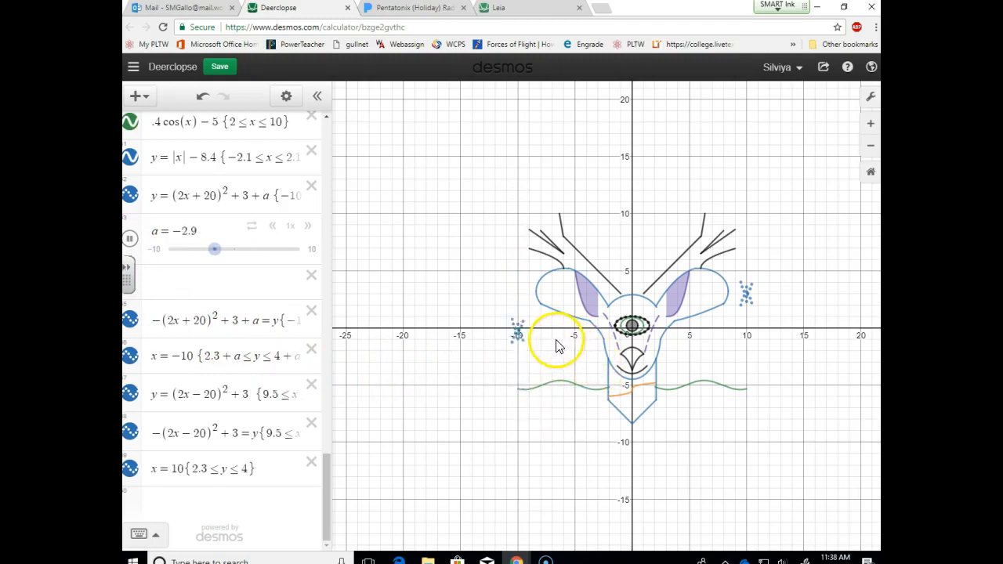
{"action": "left_click", "coordinate": [254, 230]}
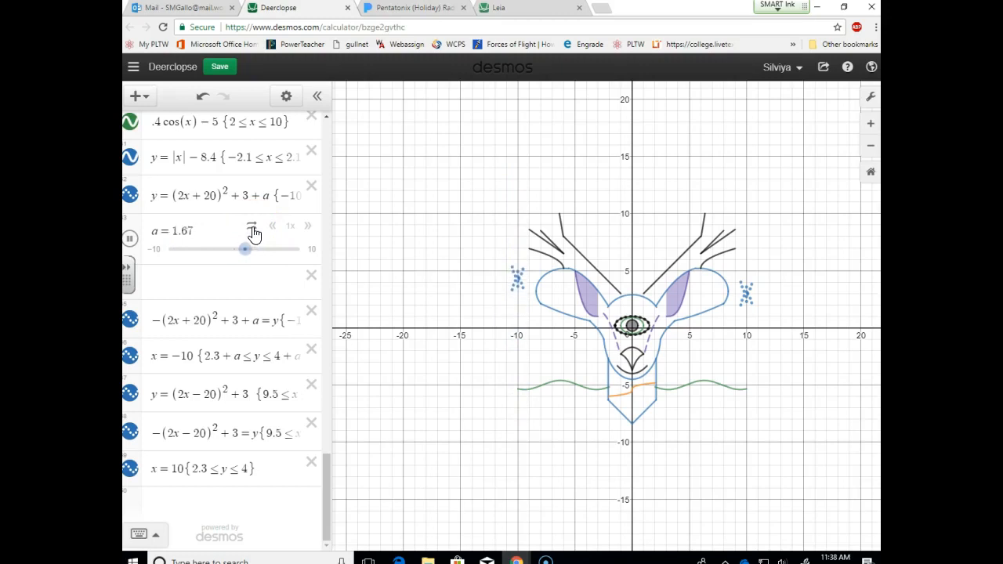
{"action": "left_click", "coordinate": [252, 234]}
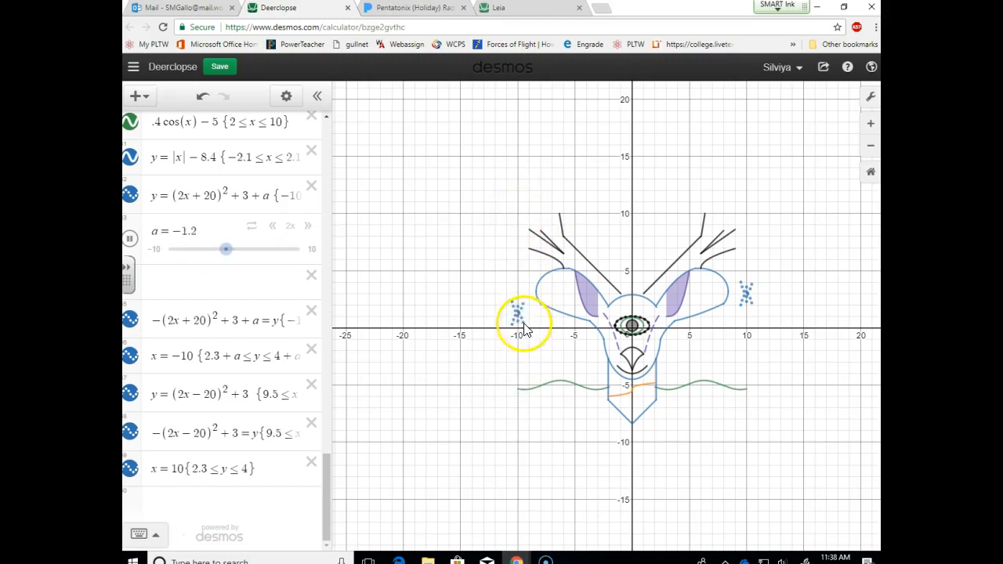
Limit slider a to the range −3 ≤ a ≤ 7 and play its animation.
{"action": "left_click", "coordinate": [157, 251]}
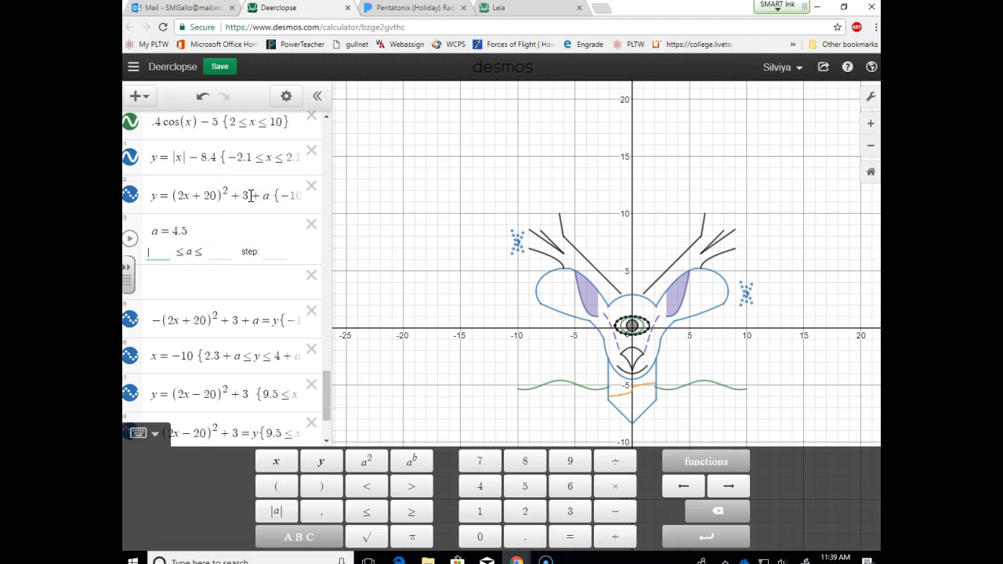
{"action": "left_click", "coordinate": [221, 250]}
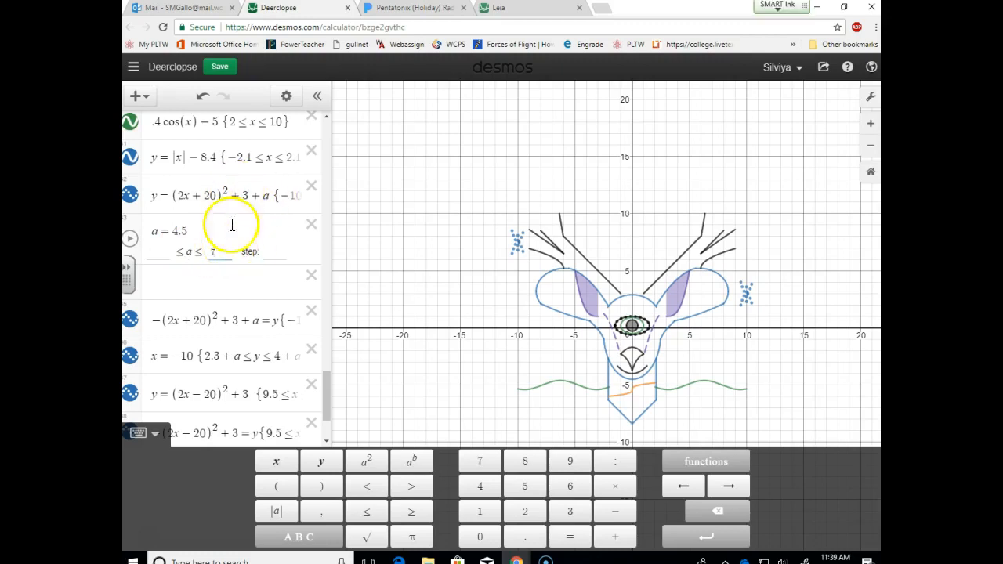
{"action": "left_click", "coordinate": [168, 251]}
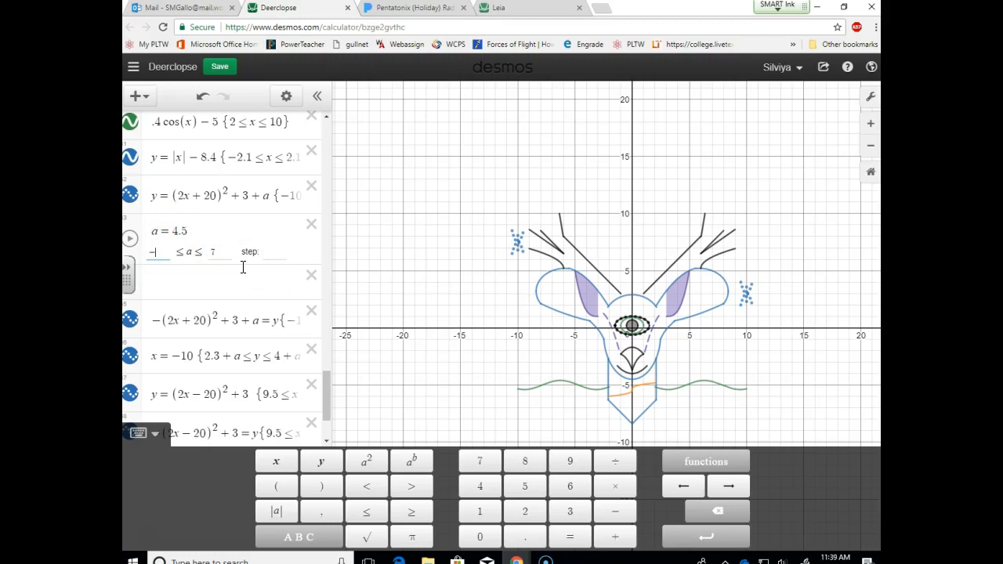
{"action": "left_click", "coordinate": [130, 241]}
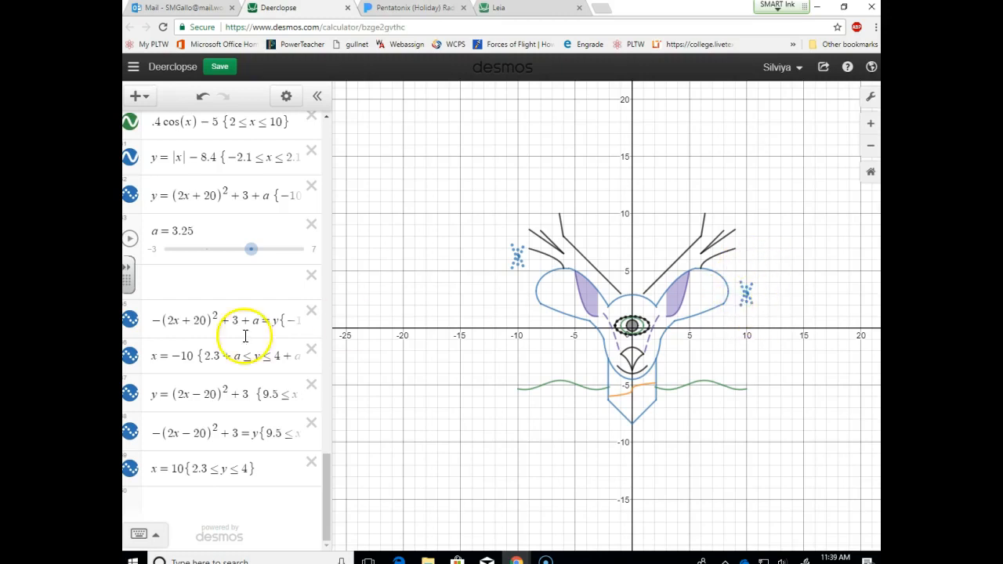
Add "+ b" to the right snowflake's upper parabola y = (2x−20)²+3 and create a slider for b.
{"action": "left_click", "coordinate": [752, 293]}
{"action": "left_click", "coordinate": [207, 466]}
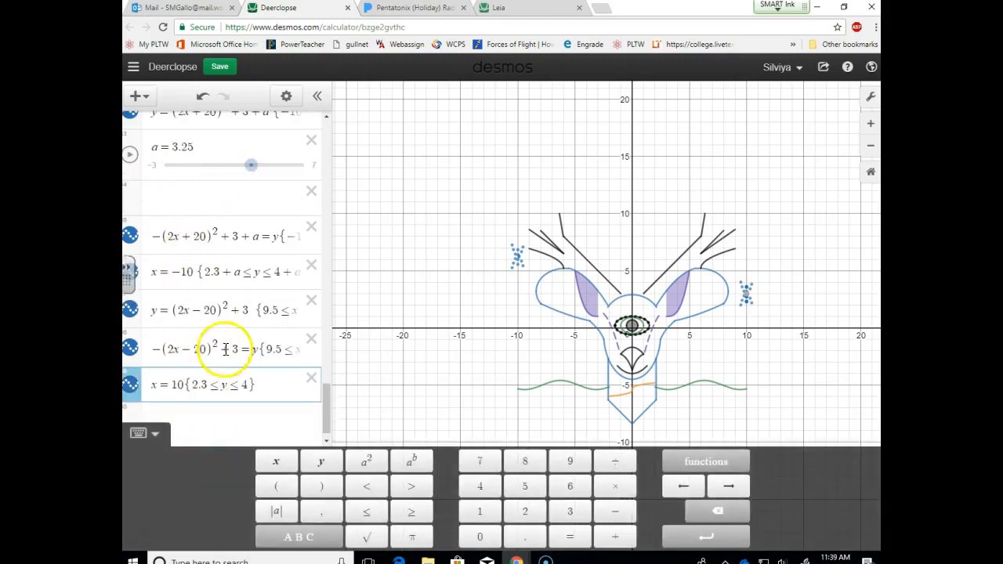
{"action": "left_click", "coordinate": [250, 311]}
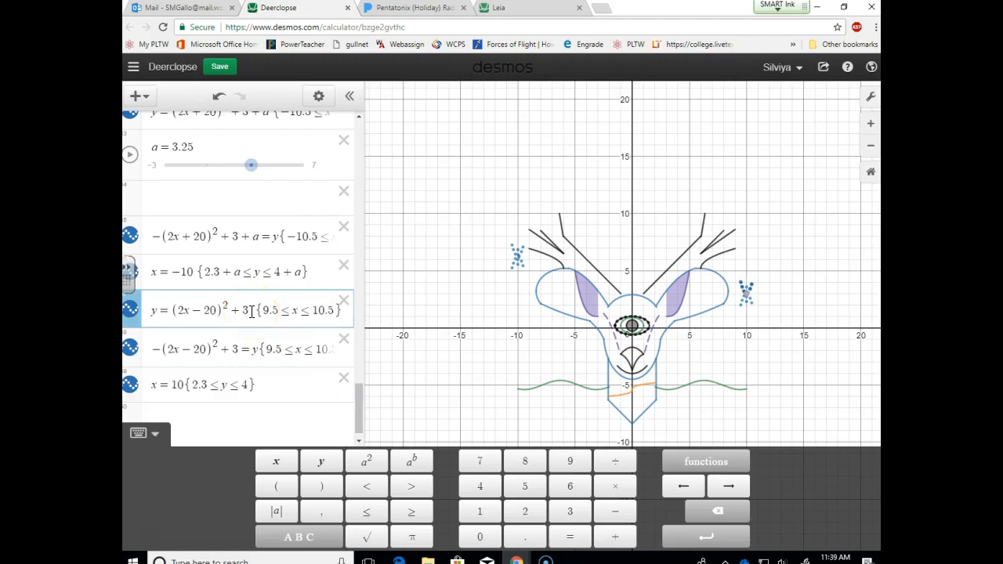
{"action": "type", "text": "+b"}
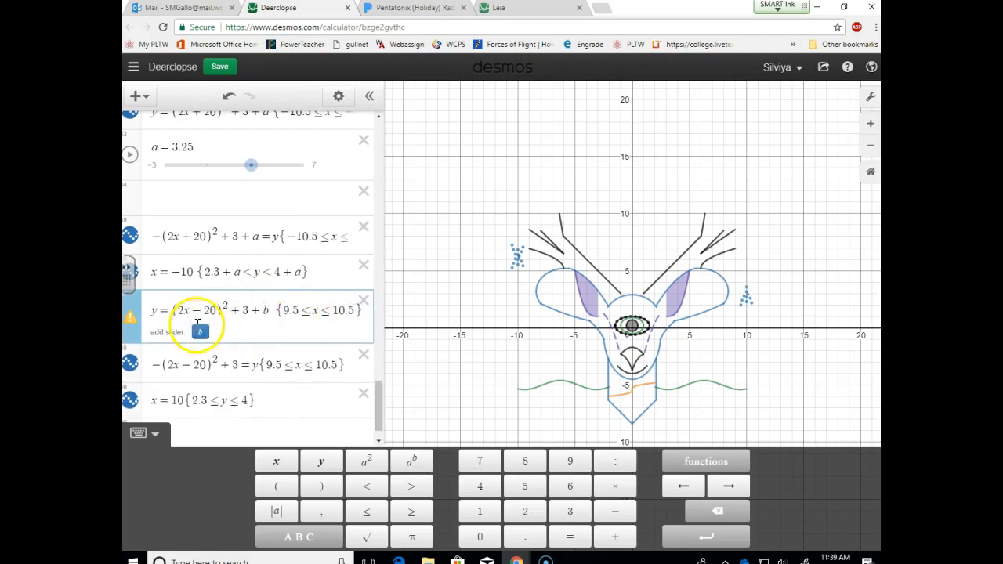
{"action": "left_click", "coordinate": [200, 331]}
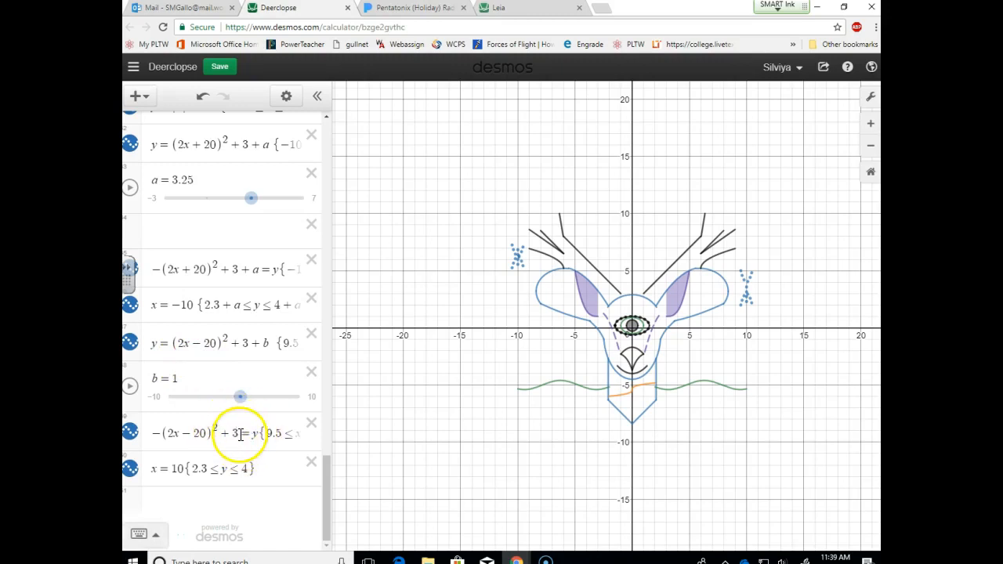
Add "+ b" to the right snowflake's lower parabola and to both y-limits of its x = 10 line.
{"action": "left_click", "coordinate": [244, 431]}
{"action": "type", "text": "+ b"}
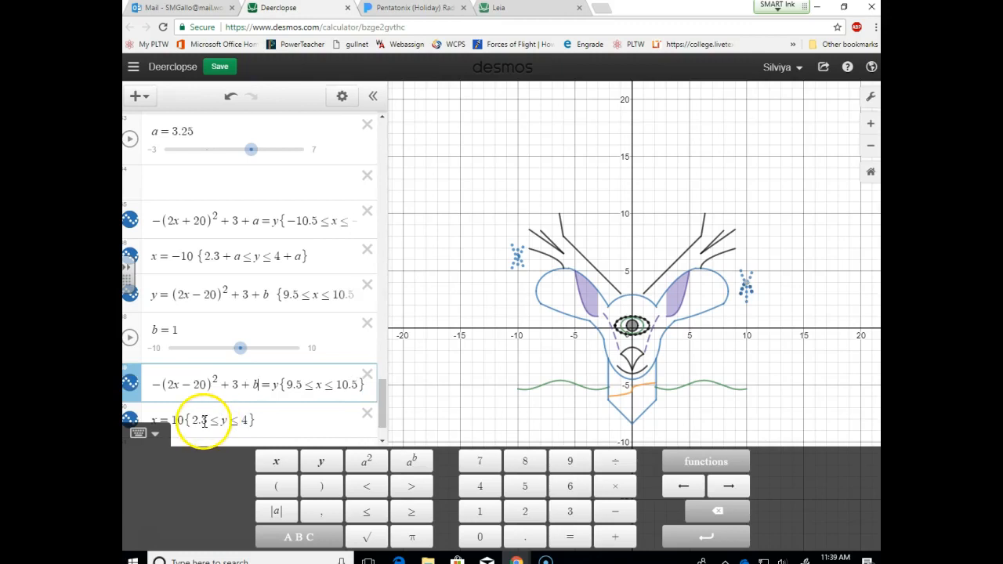
{"action": "left_click", "coordinate": [209, 421]}
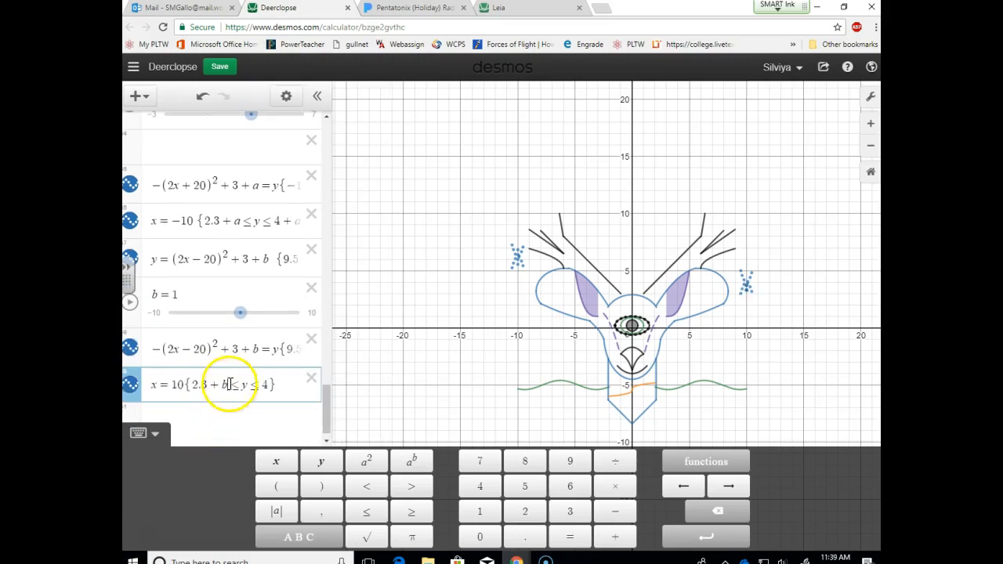
{"action": "left_click", "coordinate": [267, 384]}
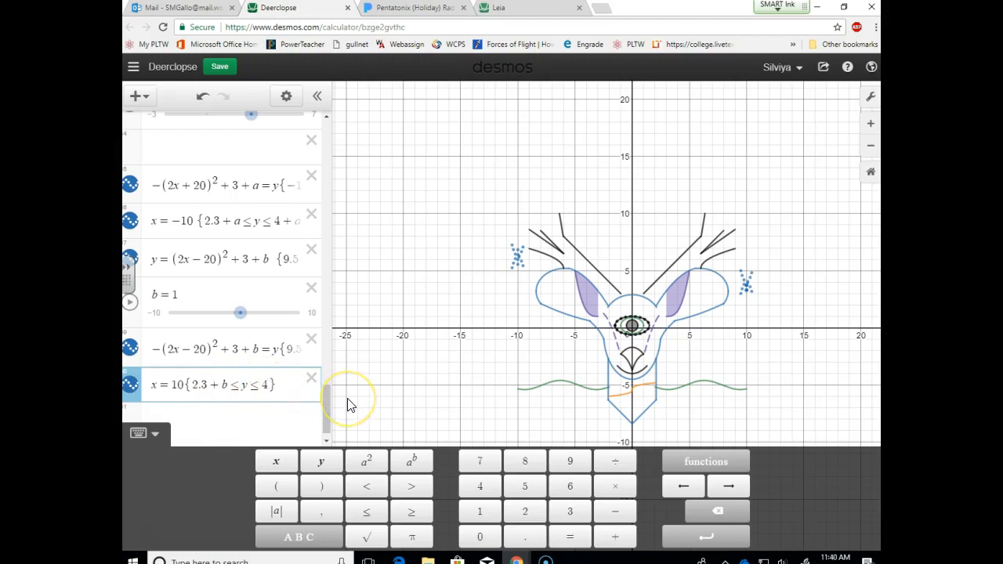
Play the animations of sliders b and a so both snowflakes move.
{"action": "left_click", "coordinate": [133, 305]}
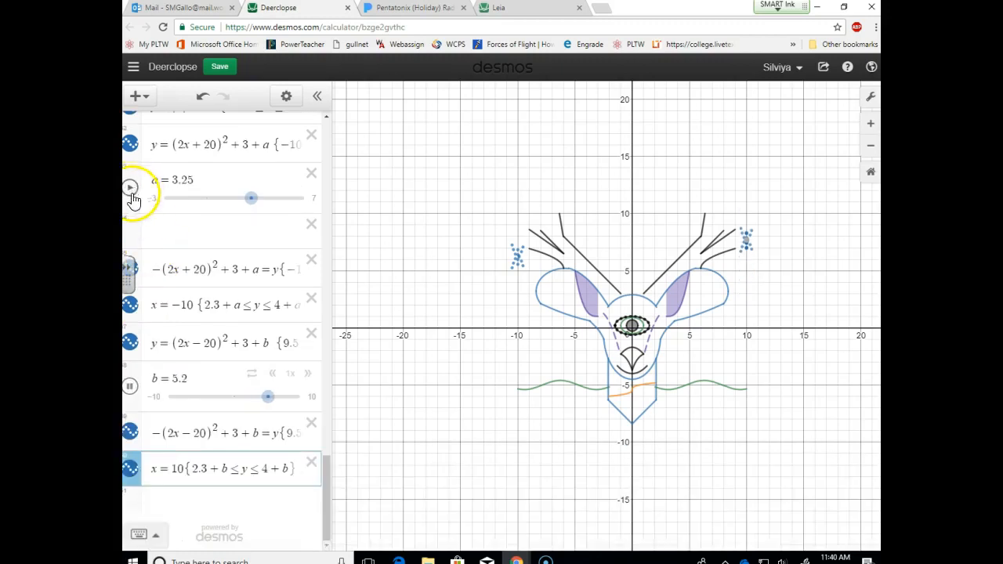
{"action": "left_click", "coordinate": [131, 191]}
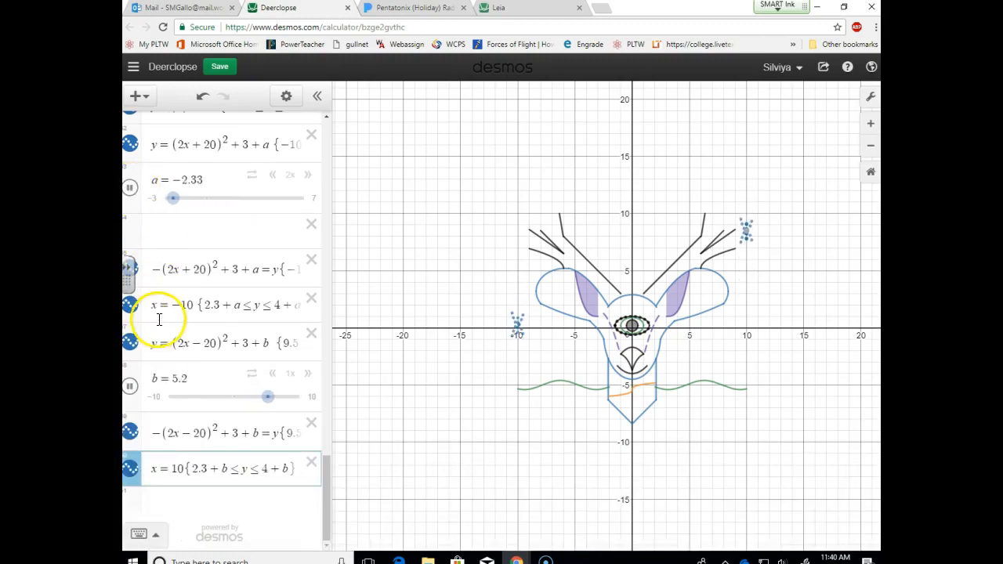